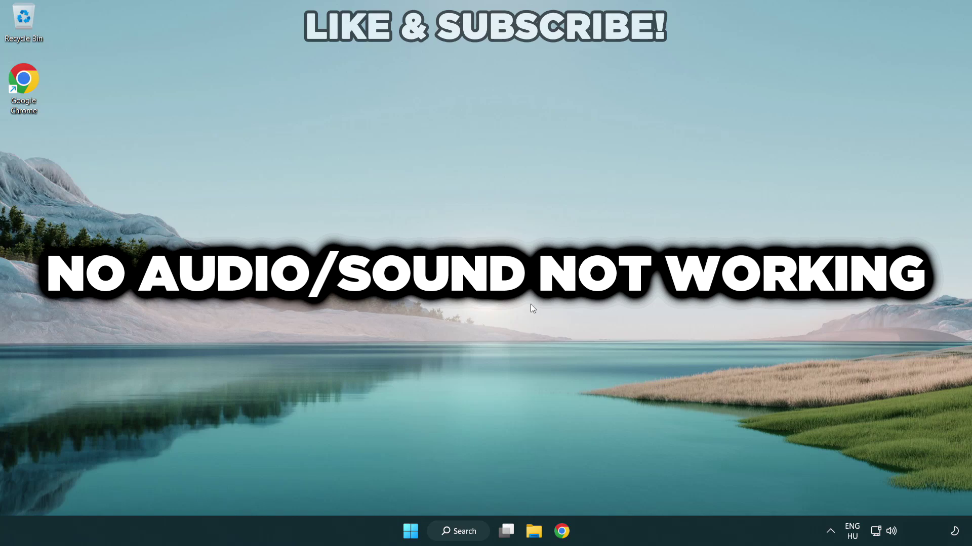
Change the Quick Settings sound output from CABLE Input to Speakers (High Definition Audio Device)
{"action": "left_click", "coordinate": [891, 532]}
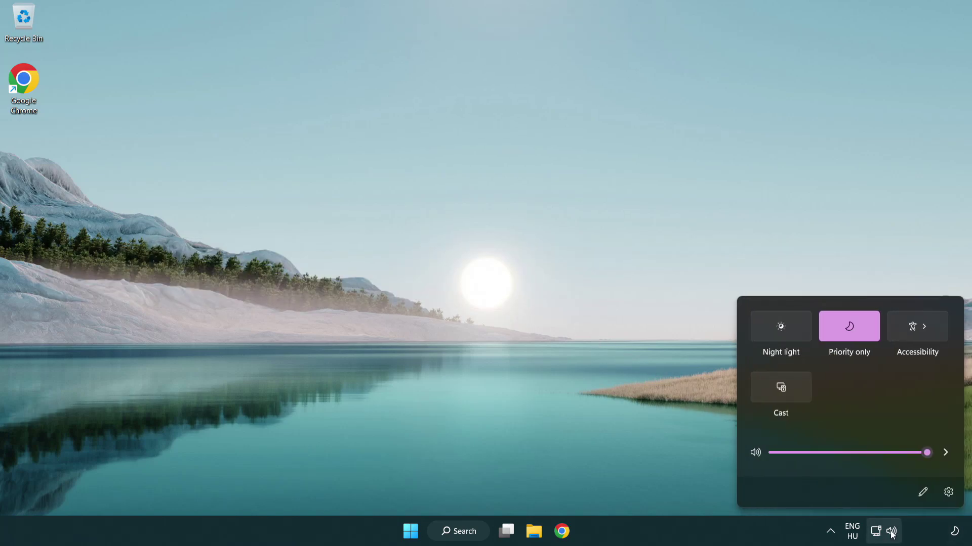
{"action": "left_click", "coordinate": [945, 453]}
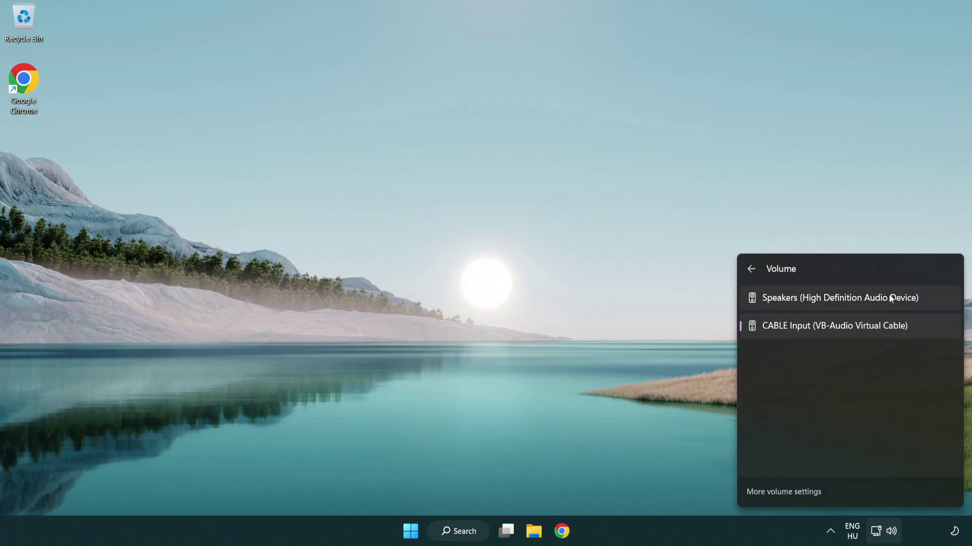
{"action": "left_click", "coordinate": [933, 303]}
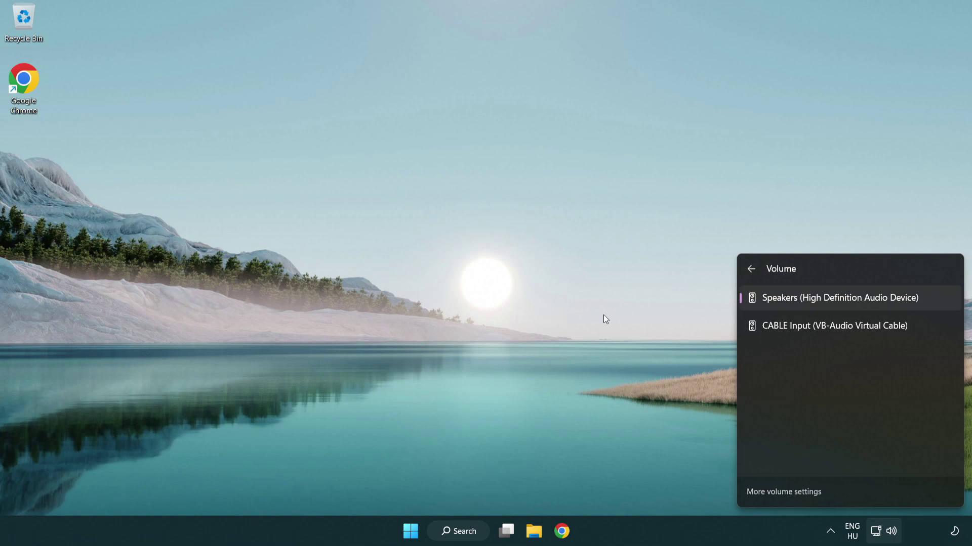
{"action": "left_click", "coordinate": [509, 289]}
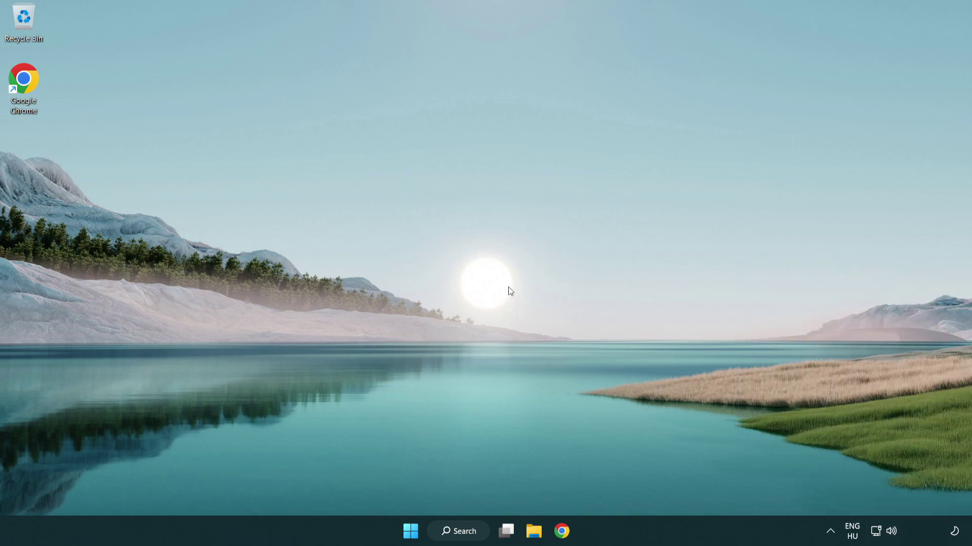
Reset all sound devices and app volumes to recommended defaults in the Volume mixer, then close Settings
{"action": "right_click", "coordinate": [892, 531]}
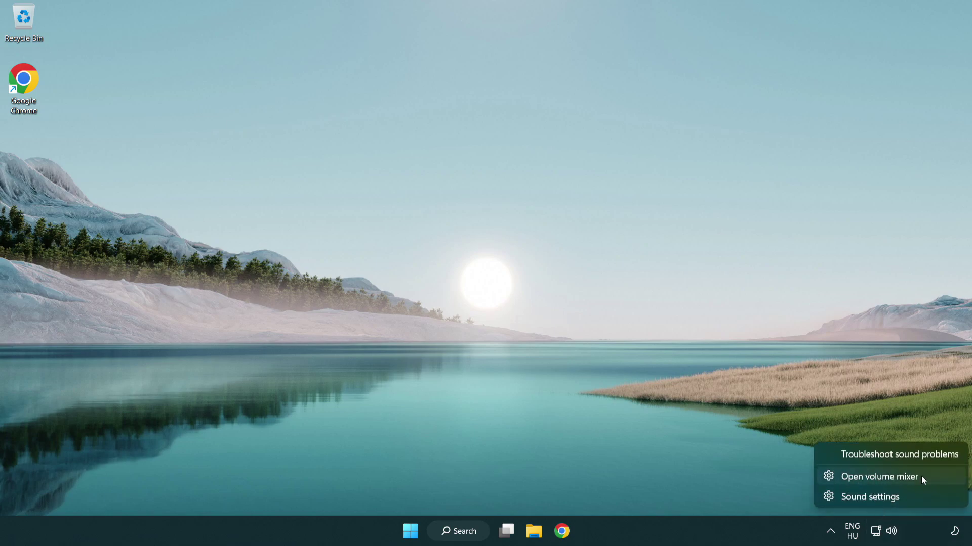
{"action": "left_click", "coordinate": [937, 477]}
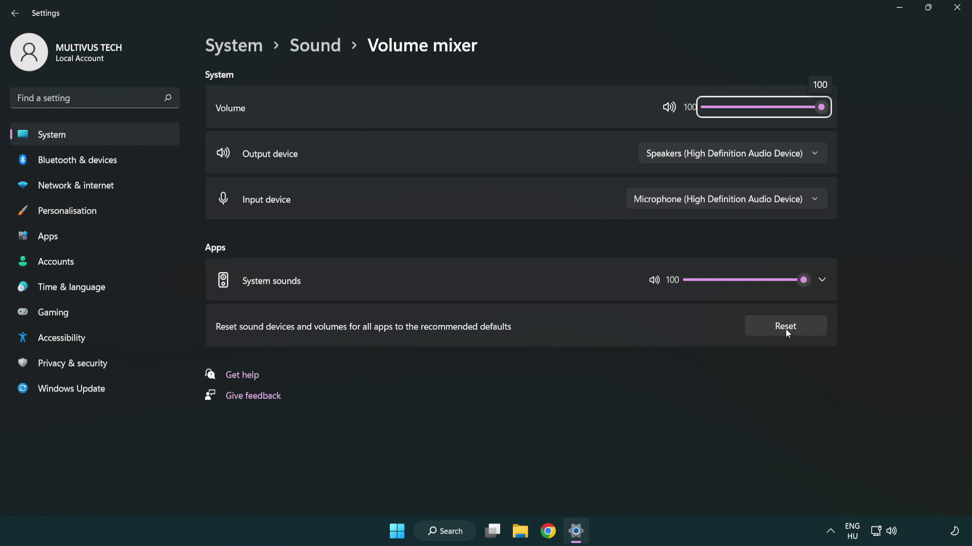
{"action": "left_click", "coordinate": [812, 330]}
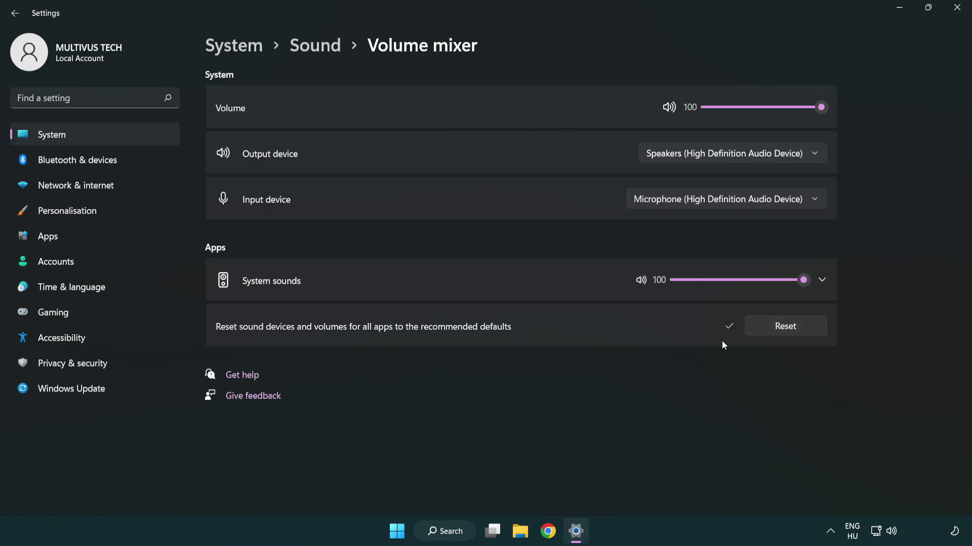
{"action": "left_click", "coordinate": [958, 8]}
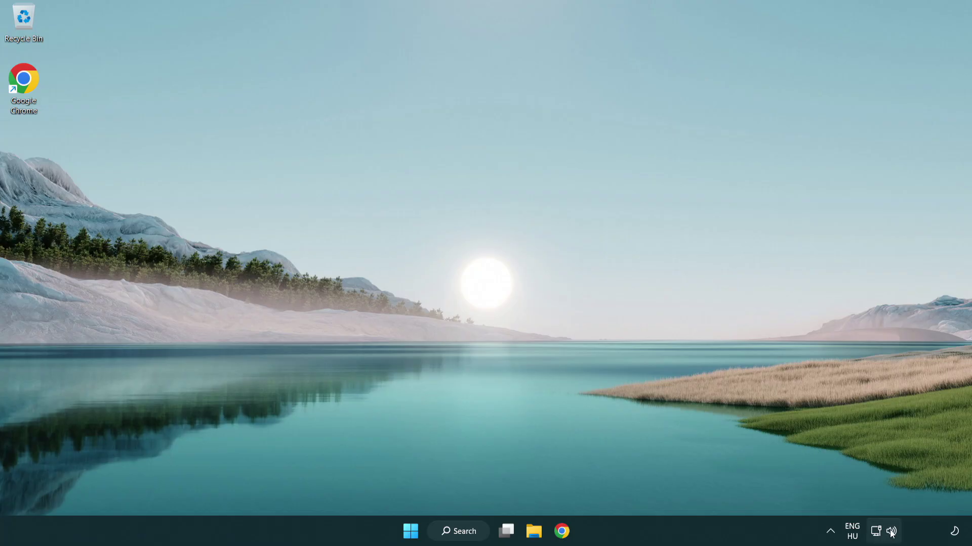
Open System > Sound settings, raise the output volume to 100, and scroll to Advanced
{"action": "right_click", "coordinate": [891, 531]}
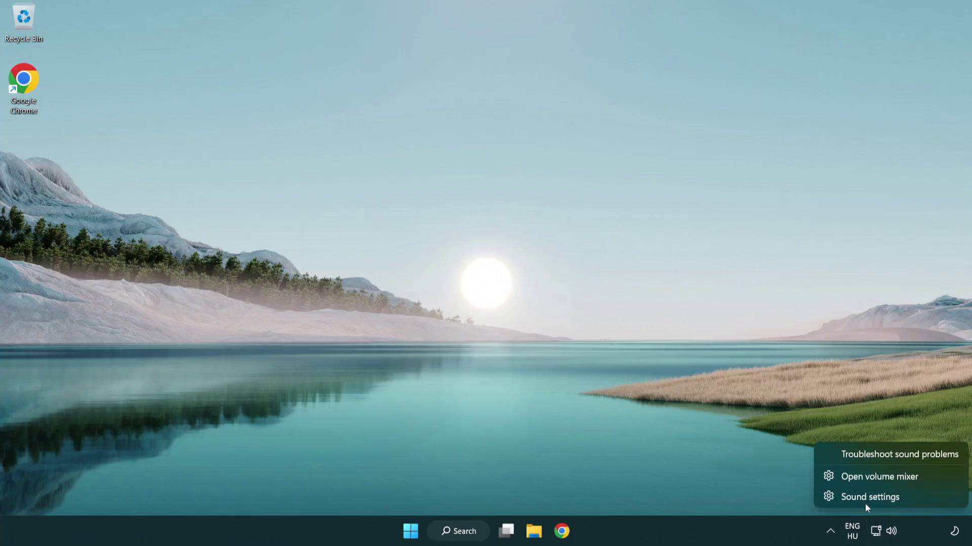
{"action": "left_click", "coordinate": [930, 501]}
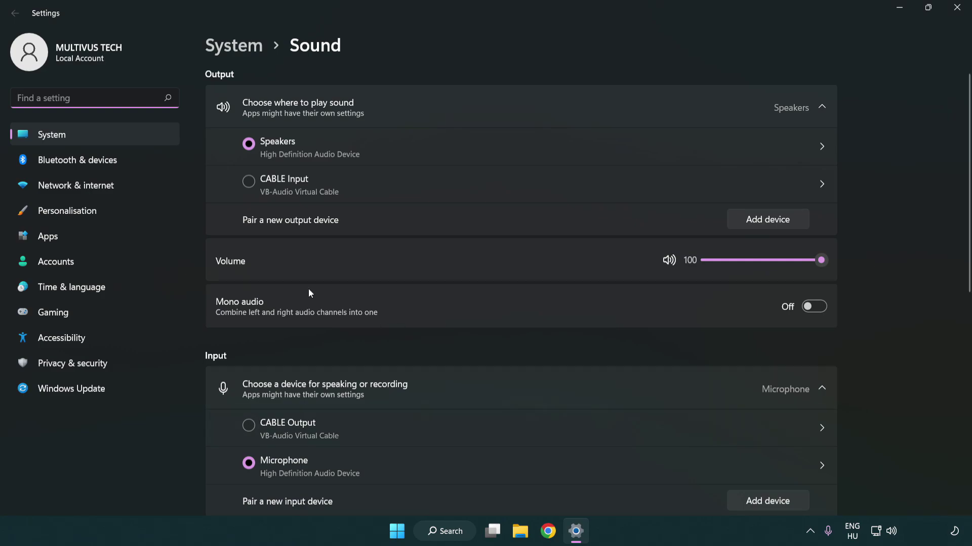
{"action": "left_click_drag", "start_coordinate": [782, 262], "coordinate": [868, 260]}
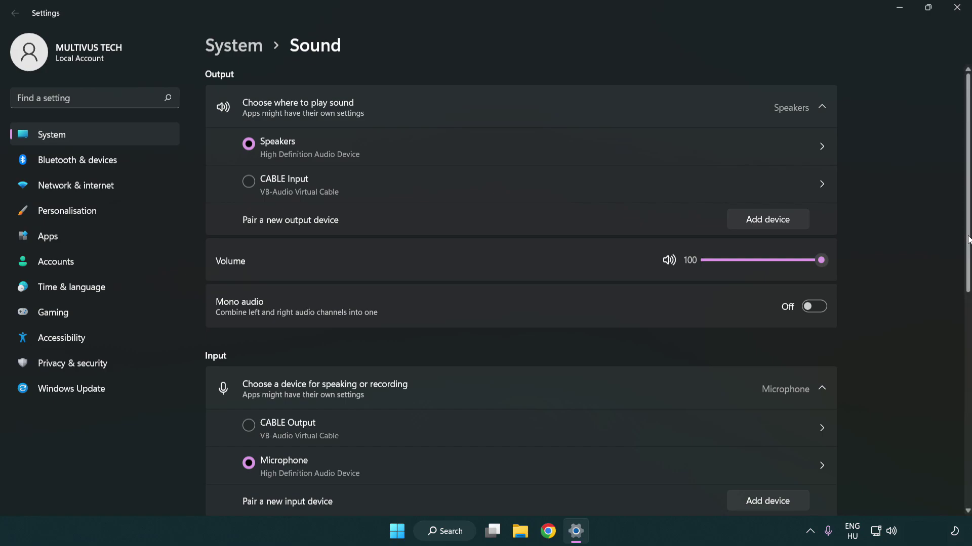
{"action": "scroll", "coordinate": [968, 239], "scroll_direction": "down", "scroll_amount": 6}
{"action": "scroll", "coordinate": [968, 253], "scroll_direction": "down", "scroll_amount": 2}
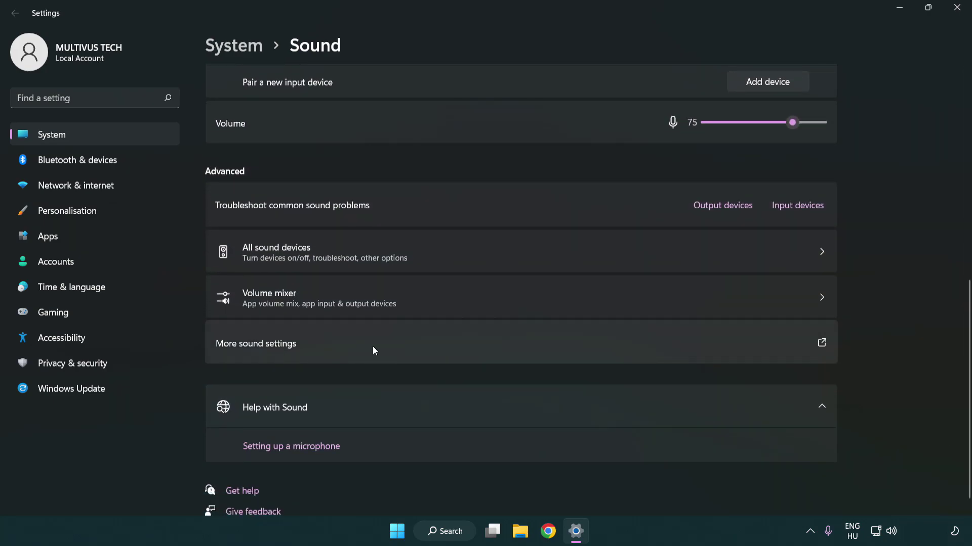
Disable the CABLE Input playback device in the classic Sound dialog
{"action": "left_click", "coordinate": [373, 346]}
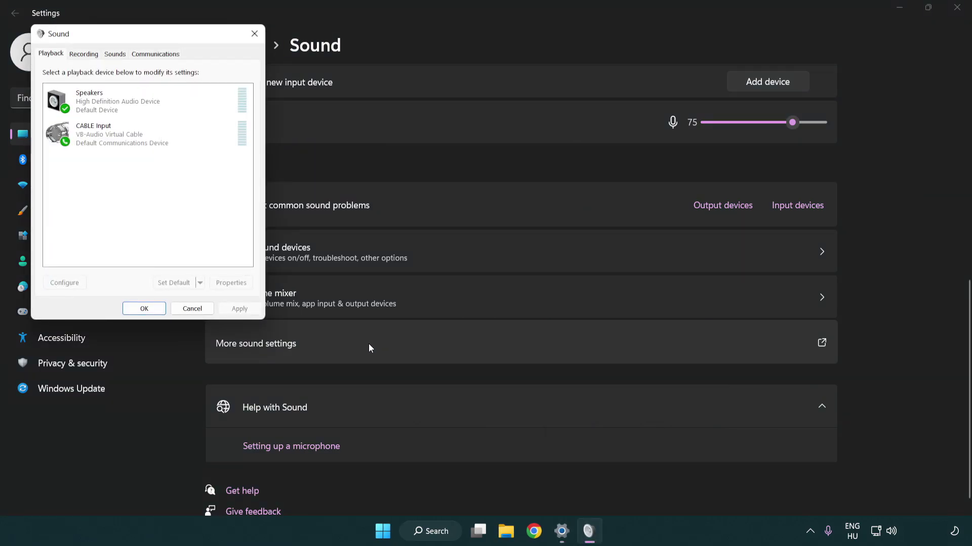
{"action": "left_click_drag", "start_coordinate": [172, 34], "coordinate": [499, 127]}
{"action": "left_click", "coordinate": [466, 233]}
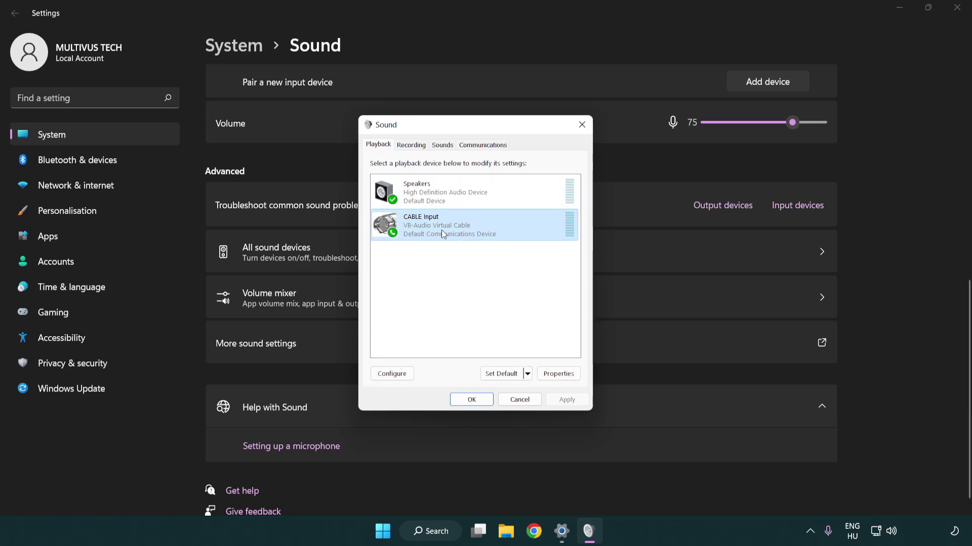
{"action": "right_click", "coordinate": [441, 229]}
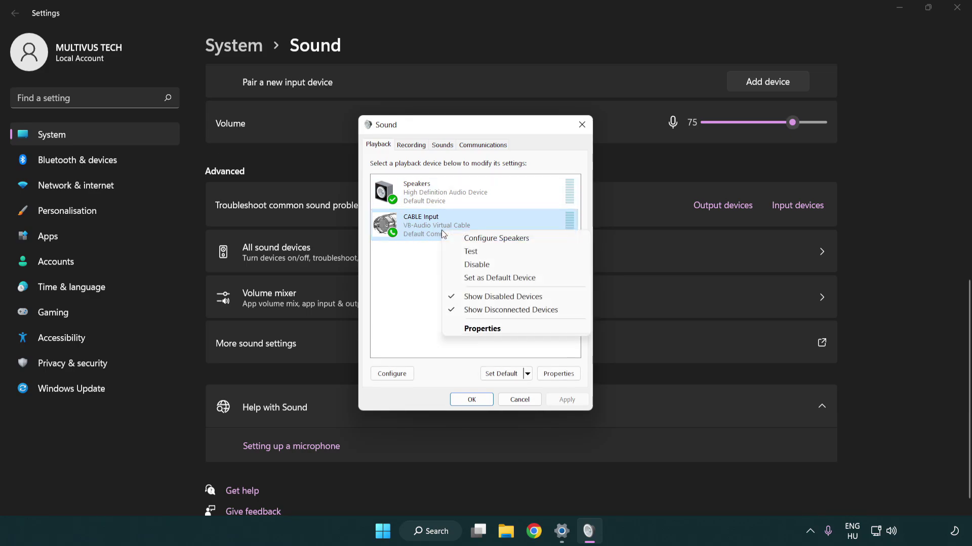
{"action": "left_click", "coordinate": [502, 265]}
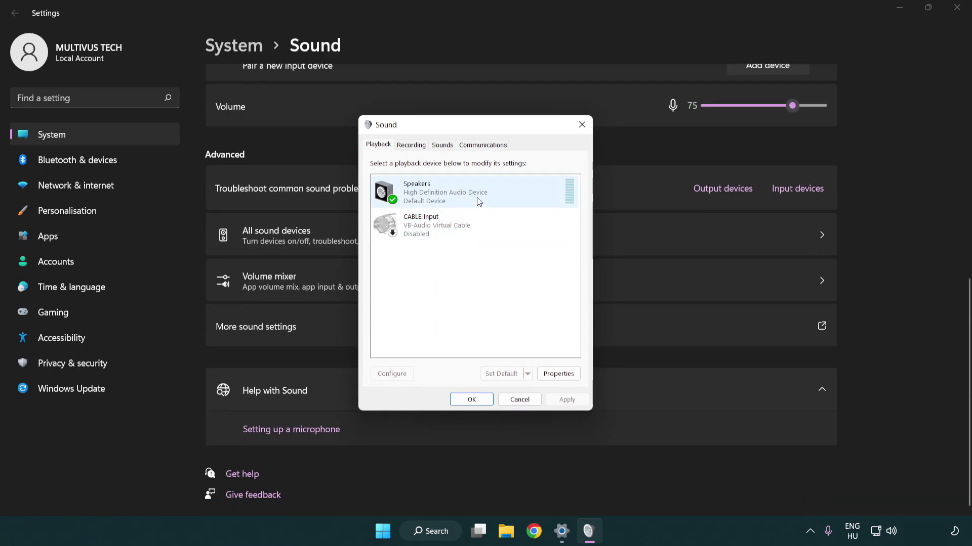
Configure Speakers as 7.1 Surround, keeping all optional speakers and full-range front and surround speakers
{"action": "right_click", "coordinate": [495, 194]}
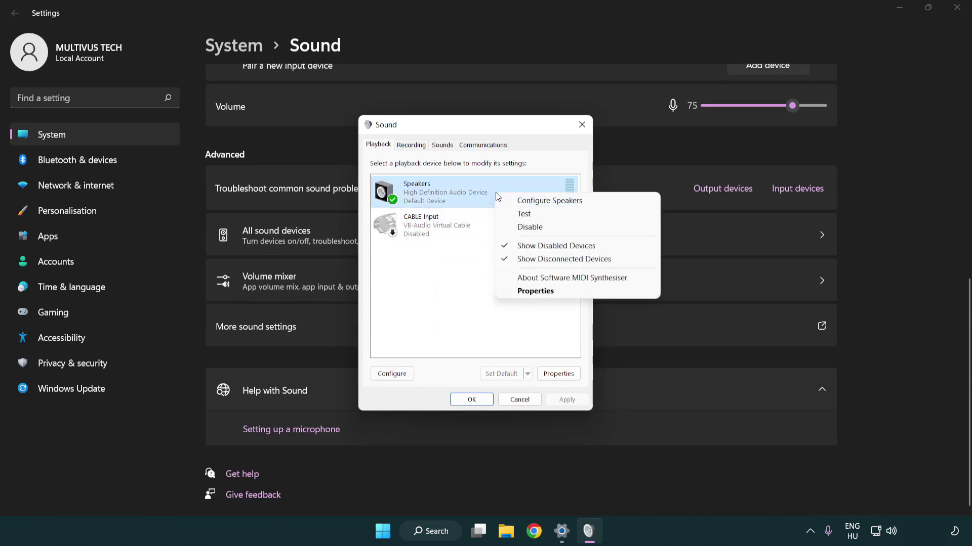
{"action": "left_click", "coordinate": [536, 205]}
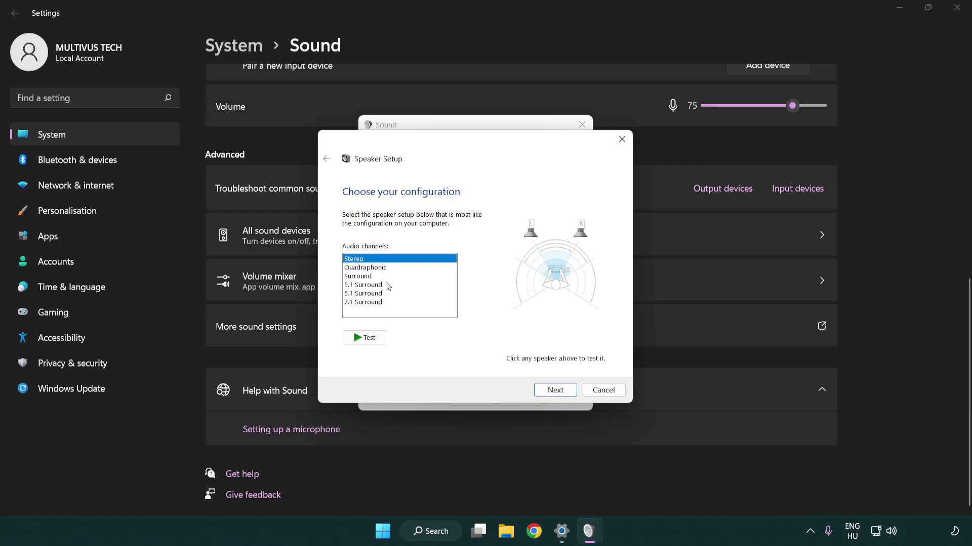
{"action": "left_click", "coordinate": [385, 284]}
{"action": "left_click", "coordinate": [387, 294]}
{"action": "left_click", "coordinate": [387, 303]}
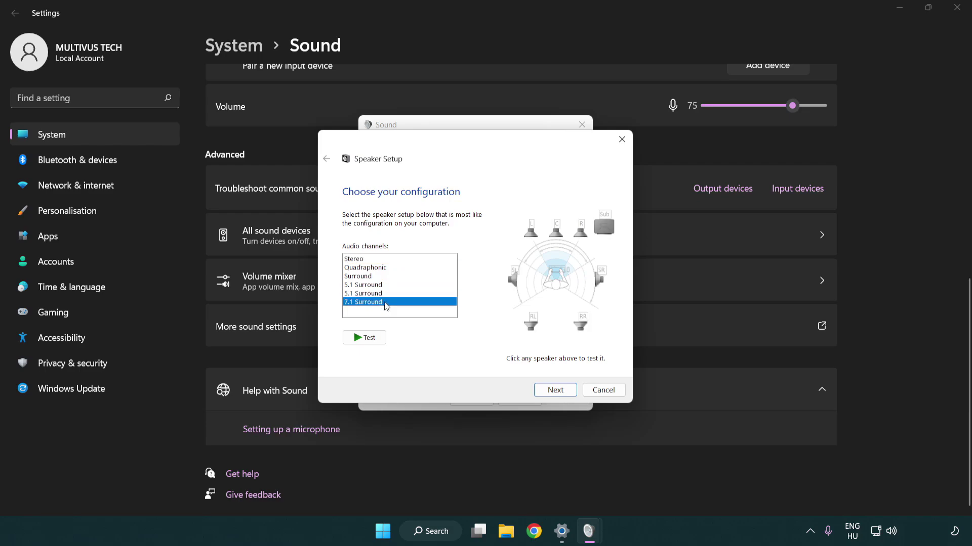
{"action": "left_click", "coordinate": [555, 390]}
{"action": "left_click", "coordinate": [551, 391]}
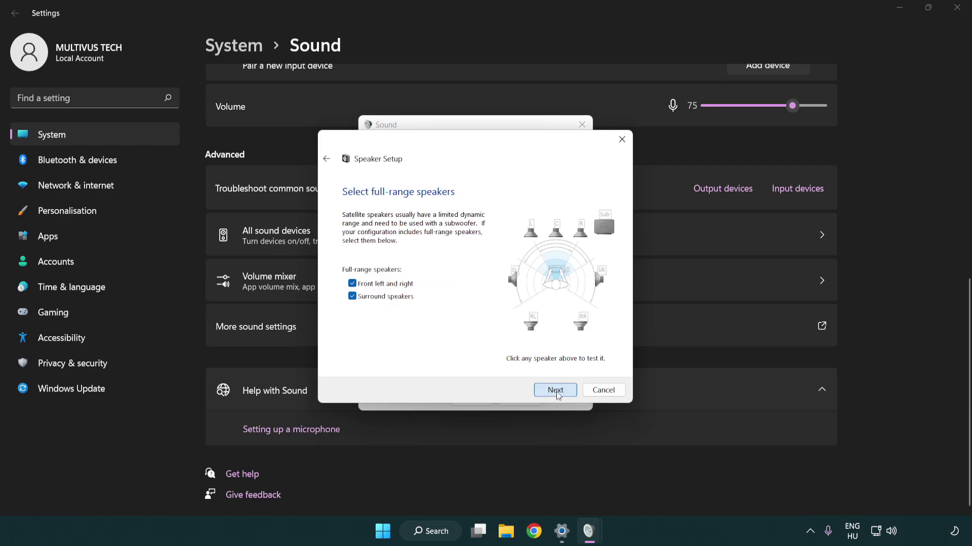
{"action": "left_click", "coordinate": [553, 392]}
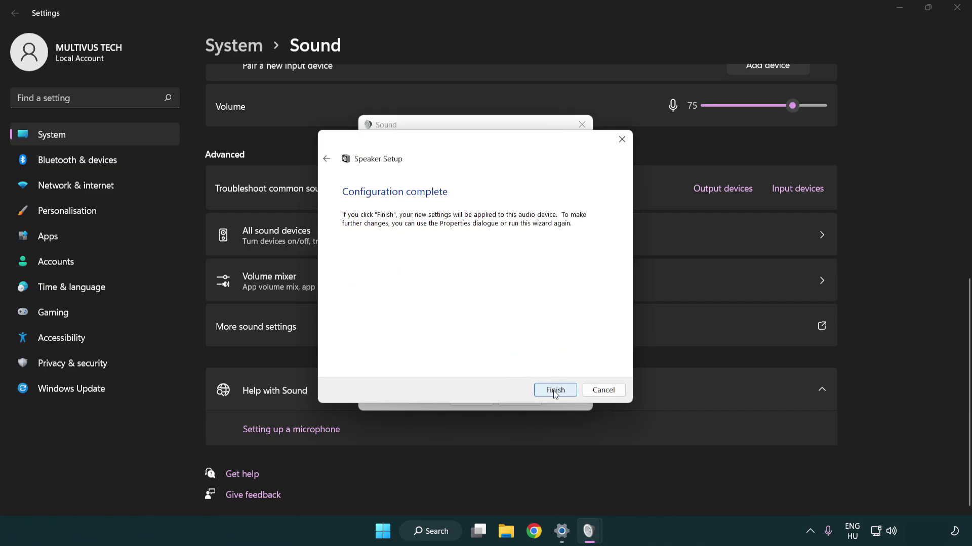
{"action": "left_click", "coordinate": [554, 390]}
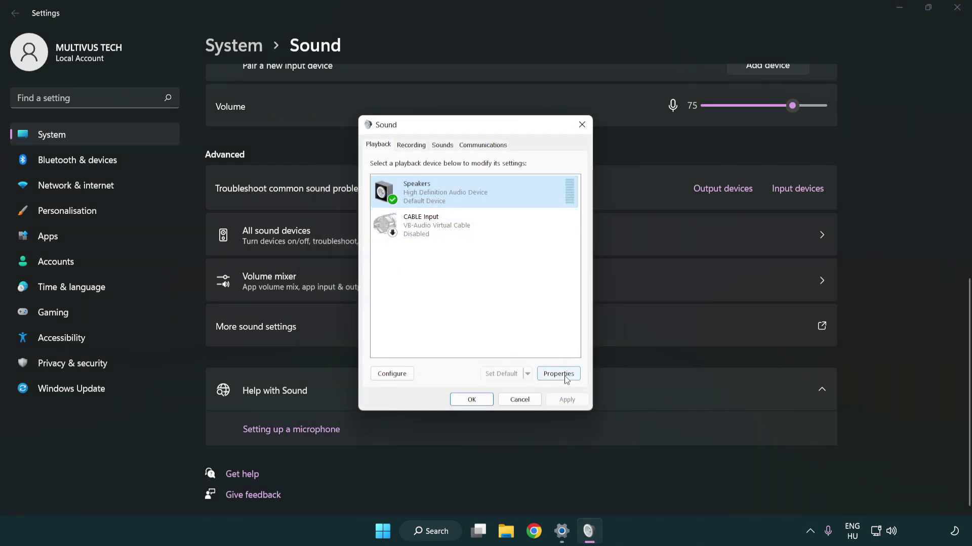
In Speakers Properties, turn off all audio enhancements
{"action": "left_click", "coordinate": [562, 375]}
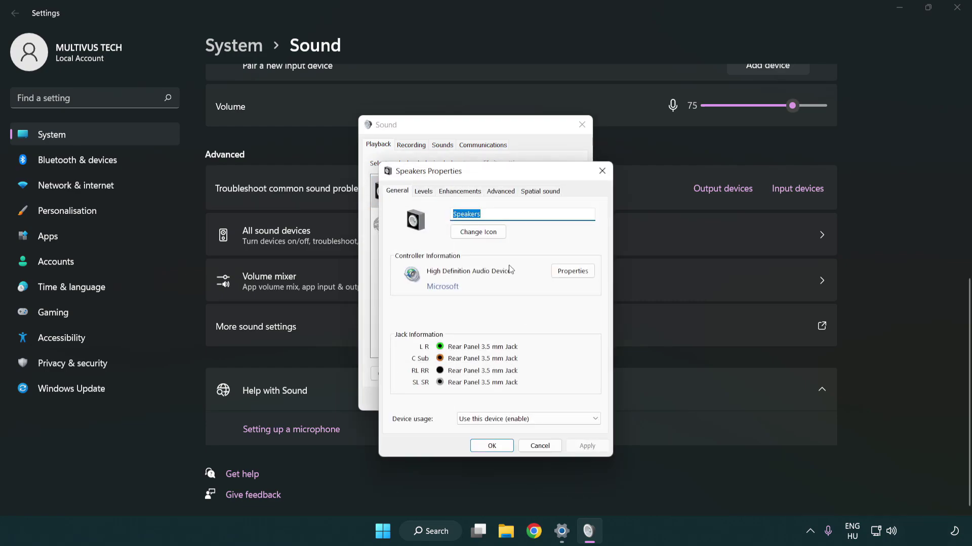
{"action": "left_click_drag", "start_coordinate": [491, 171], "coordinate": [473, 132]}
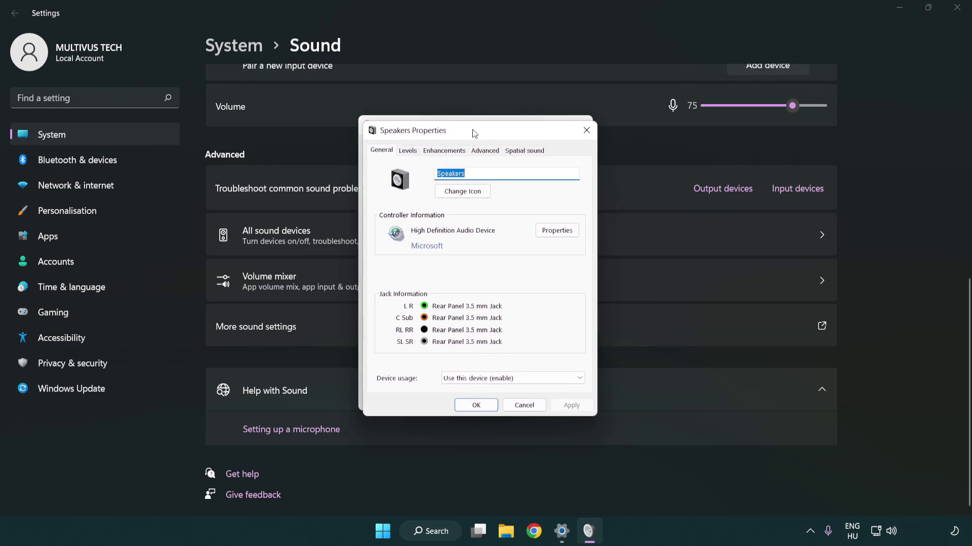
{"action": "left_click", "coordinate": [446, 150]}
{"action": "left_click", "coordinate": [383, 202]}
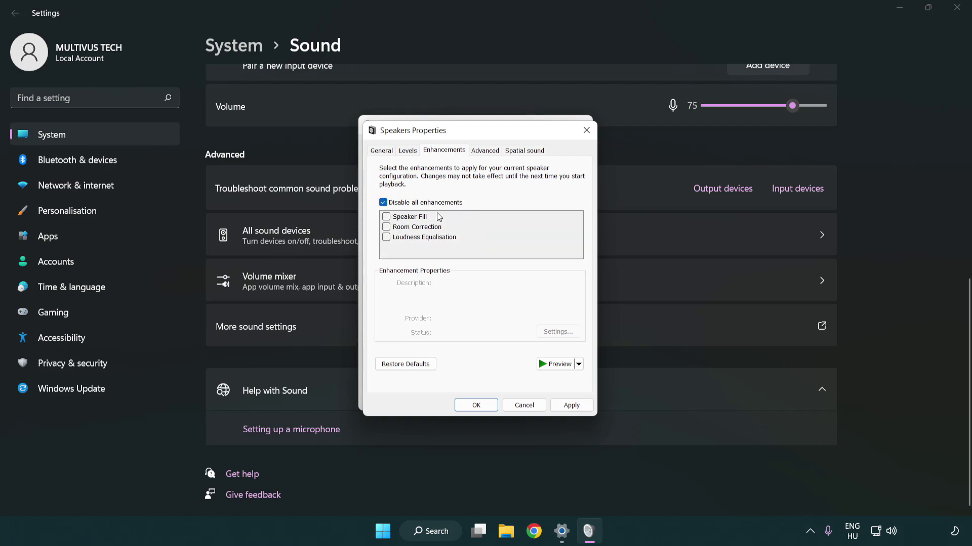
Set the default format to 16 bit, 48000 Hz (DVD Quality), apply it, and close the dialogs
{"action": "left_click", "coordinate": [485, 151]}
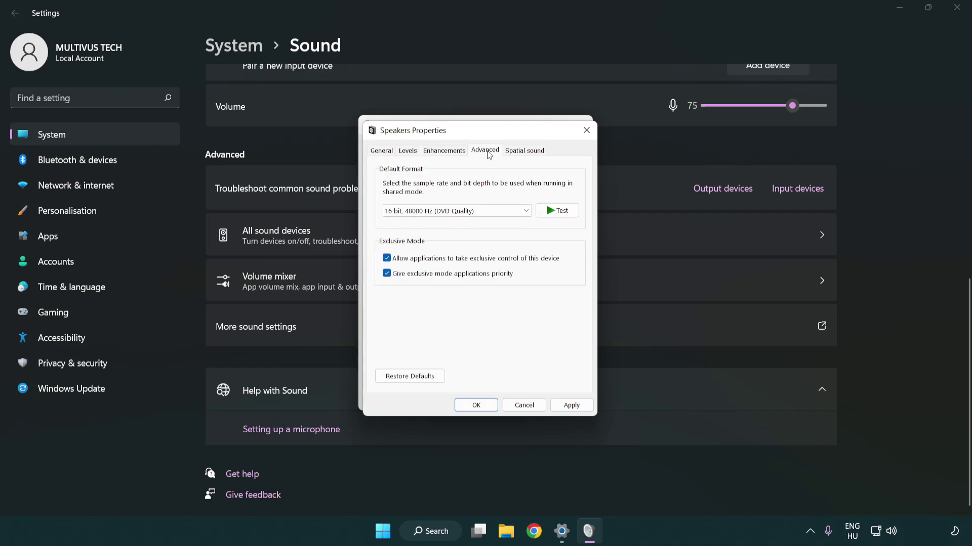
{"action": "left_click", "coordinate": [435, 211]}
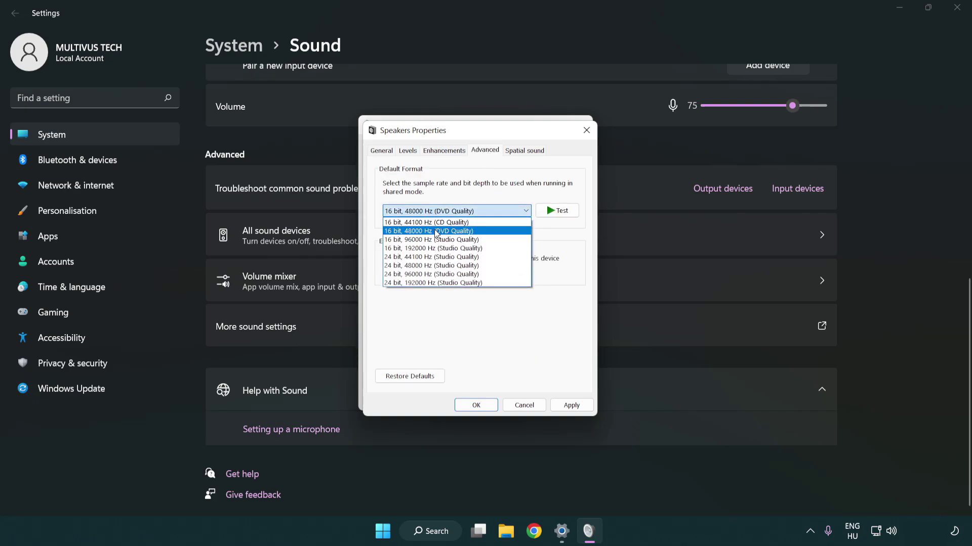
{"action": "left_click", "coordinate": [436, 231]}
{"action": "left_click", "coordinate": [570, 408]}
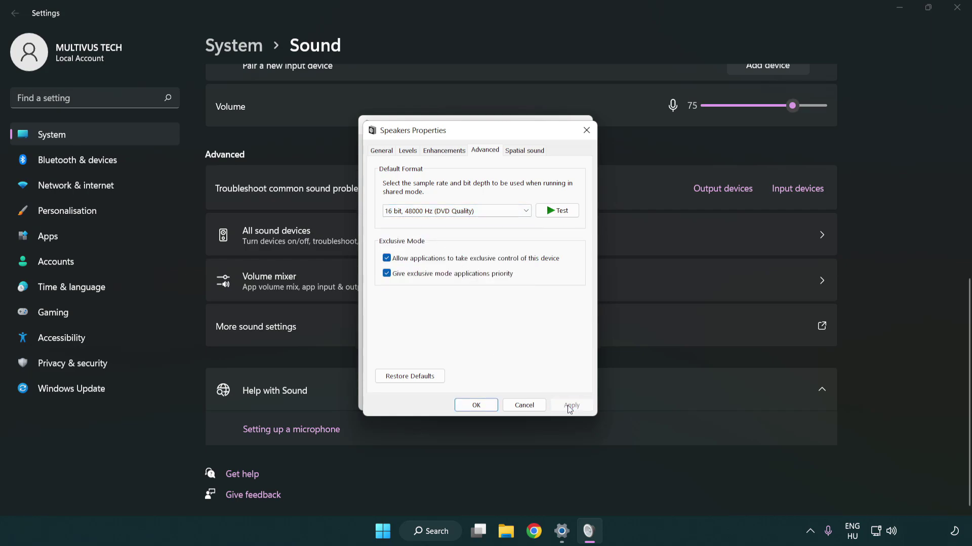
{"action": "left_click", "coordinate": [478, 407]}
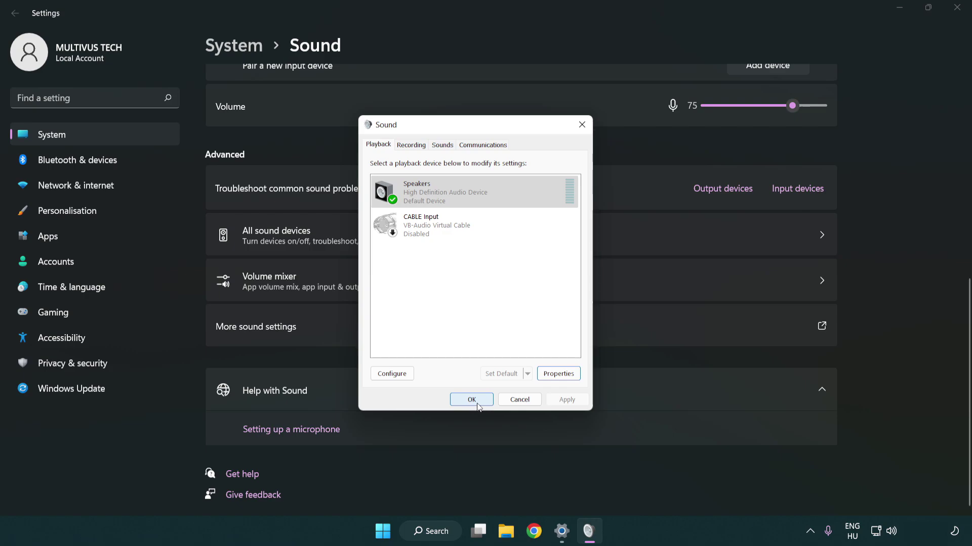
{"action": "left_click", "coordinate": [473, 403]}
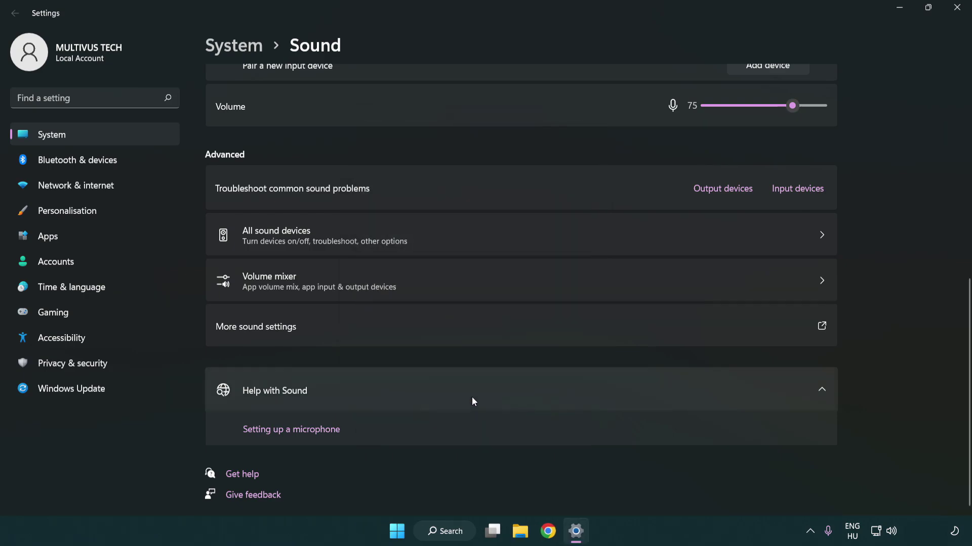
Close Settings, view the Start power options, then search Windows for 'device manager'
{"action": "left_click", "coordinate": [957, 7]}
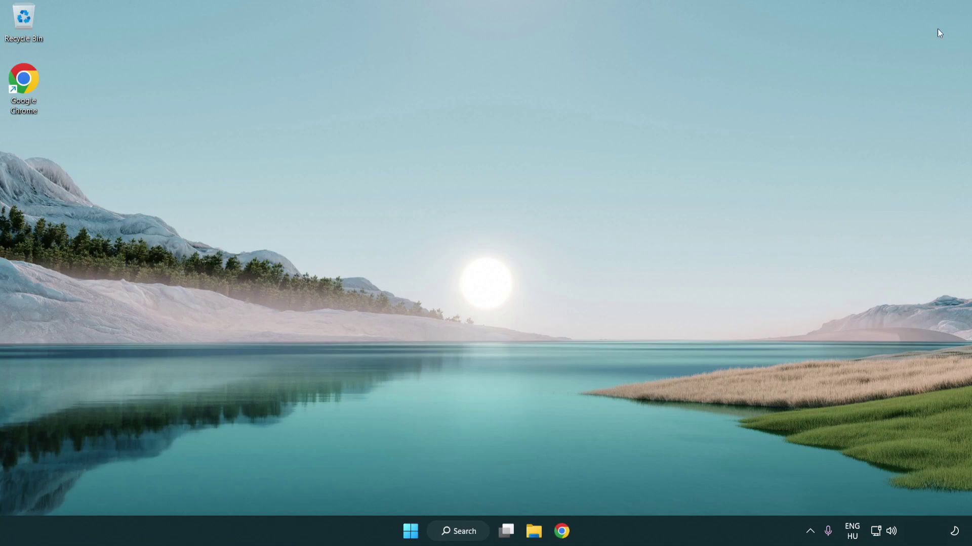
{"action": "left_click", "coordinate": [411, 531]}
{"action": "left_click", "coordinate": [644, 489]}
{"action": "left_click", "coordinate": [469, 539]}
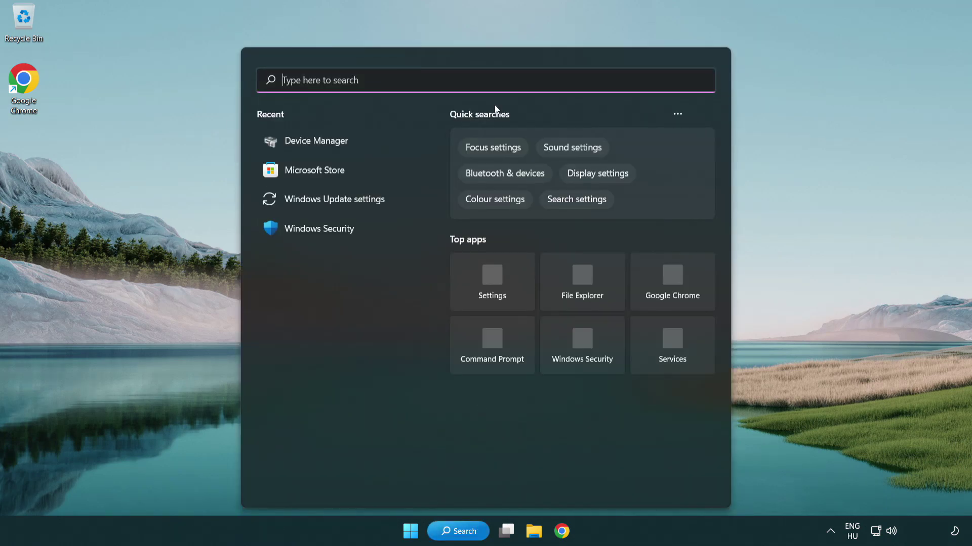
{"action": "type", "text": "device manager"}
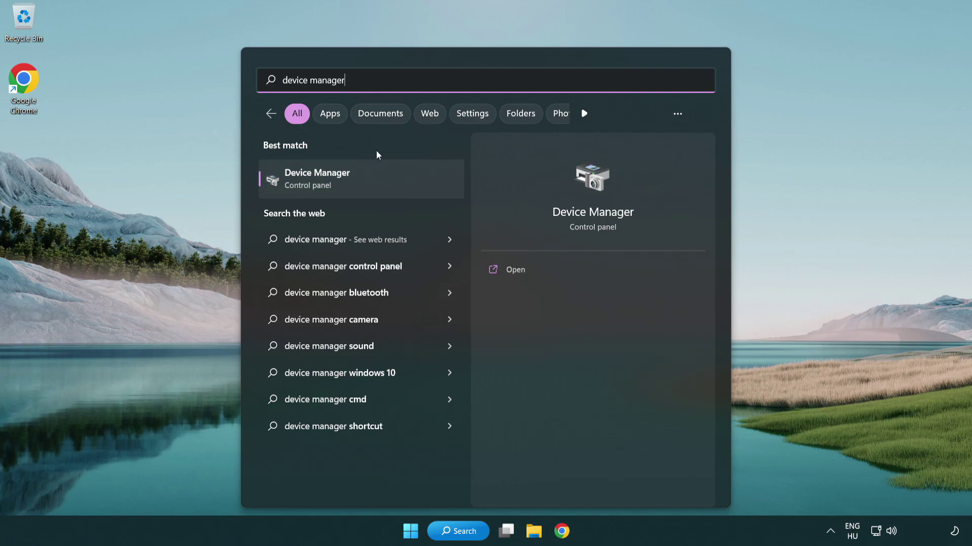
Open Device Manager, expand Sound, video and game controllers, and right-click High Definition Audio Device
{"action": "left_click", "coordinate": [398, 187]}
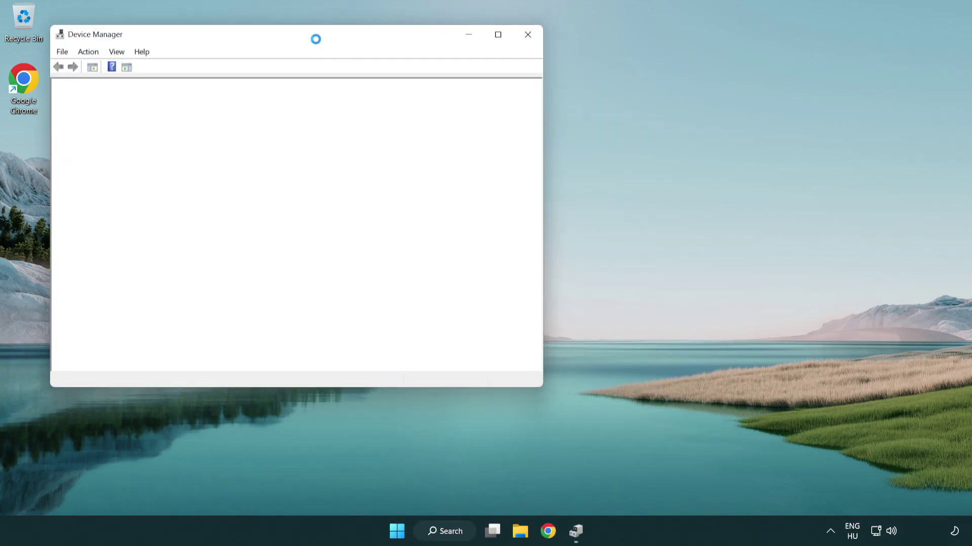
{"action": "left_click_drag", "start_coordinate": [306, 30], "coordinate": [492, 90]}
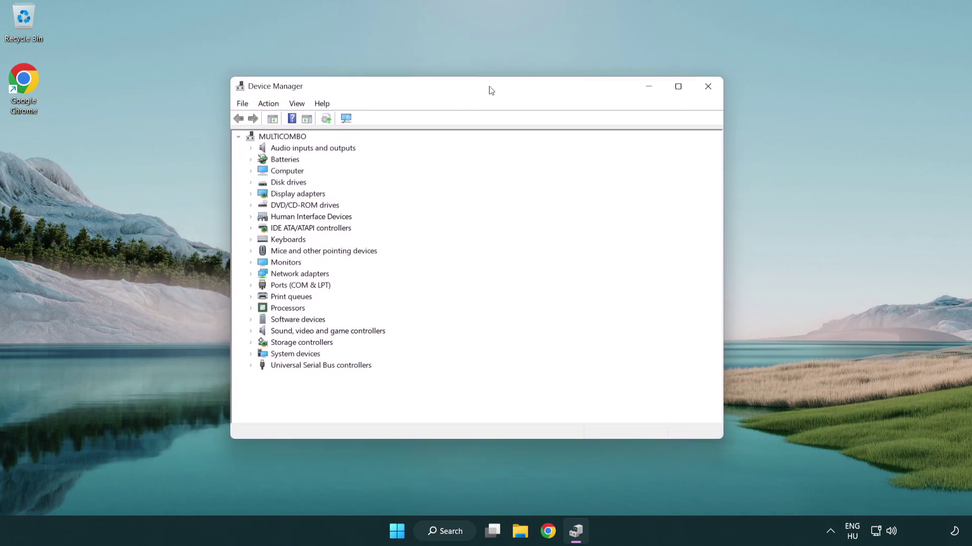
{"action": "left_click", "coordinate": [346, 332]}
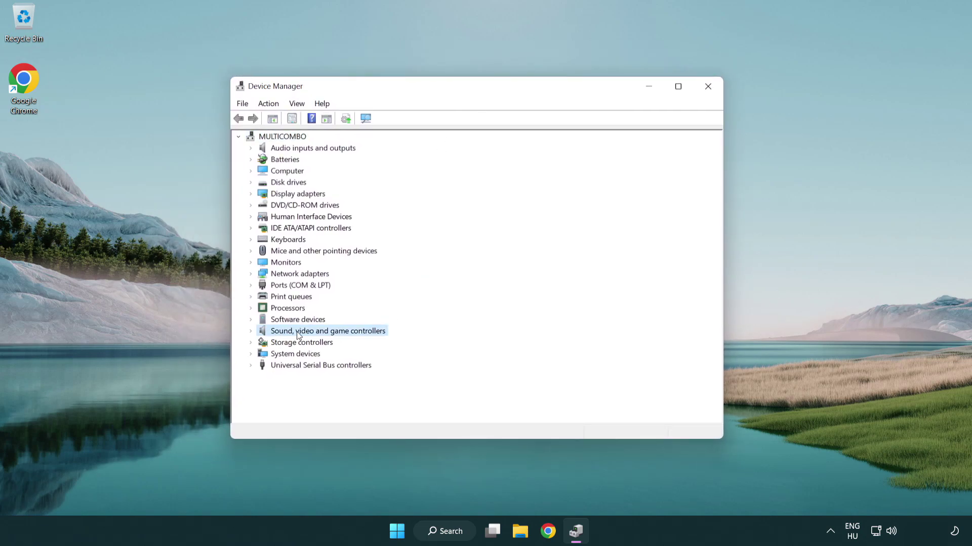
{"action": "left_click", "coordinate": [251, 331]}
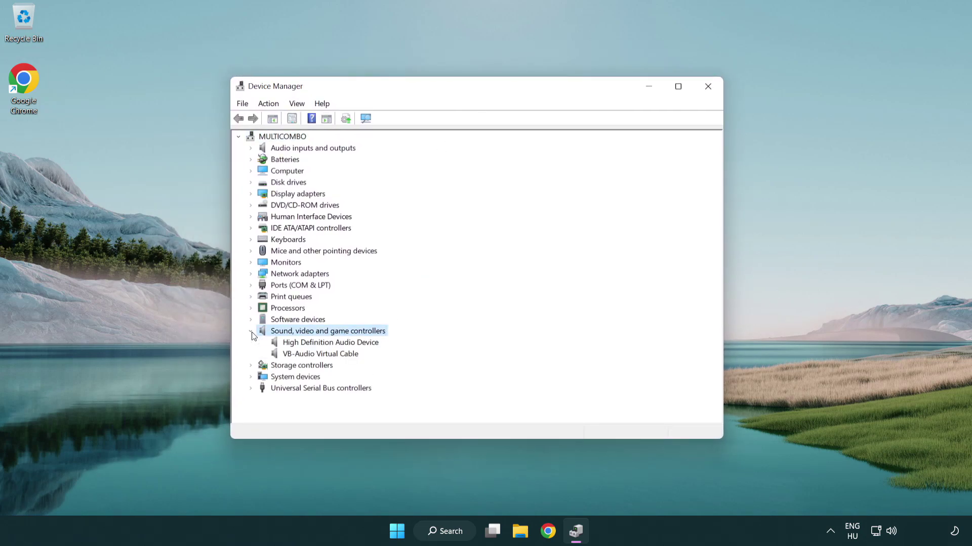
{"action": "left_click", "coordinate": [301, 345]}
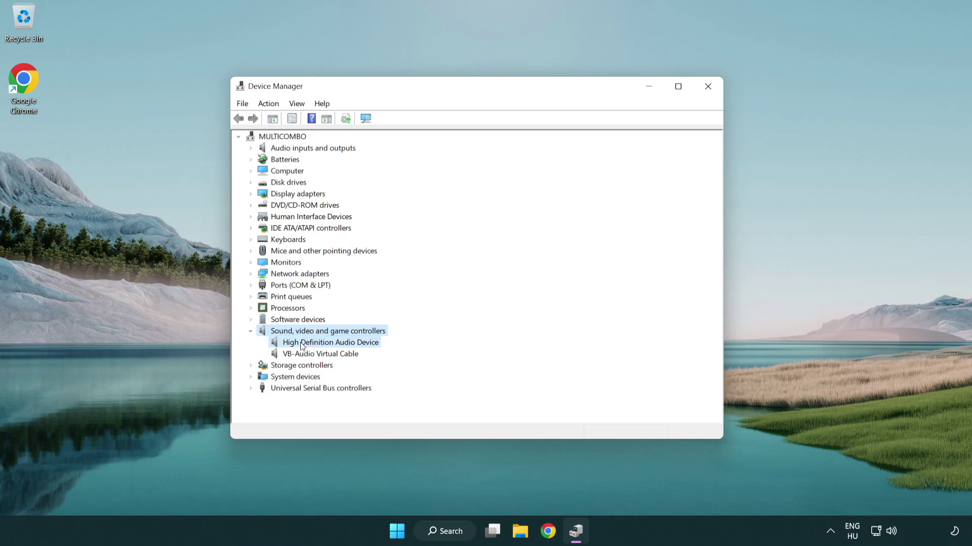
{"action": "right_click", "coordinate": [339, 342]}
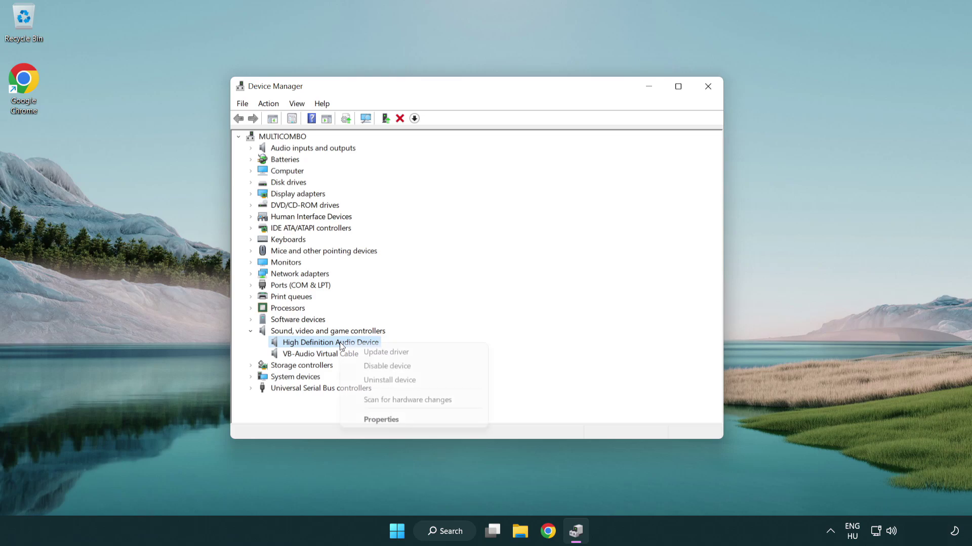
Reinstall the High Definition Audio Device driver from the compatible drivers list on this computer
{"action": "left_click", "coordinate": [419, 353]}
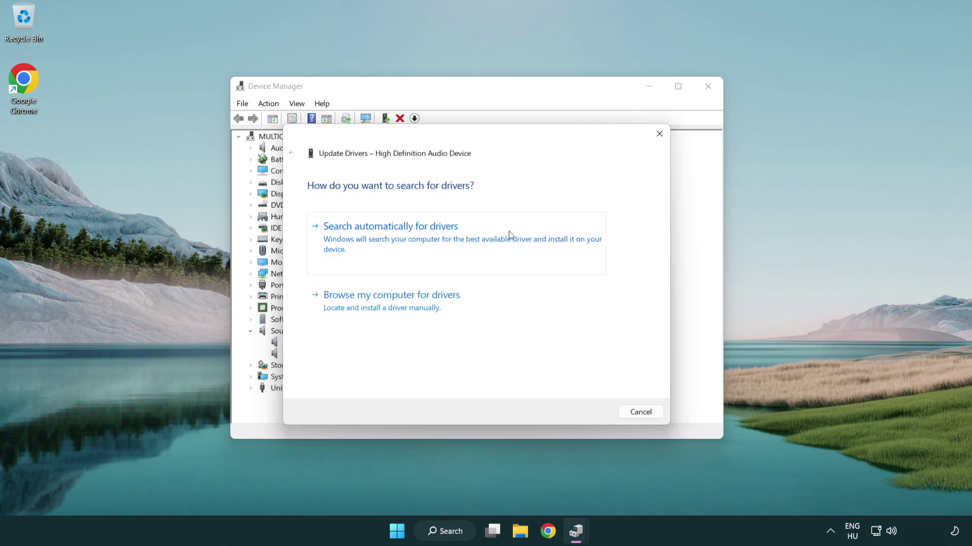
{"action": "left_click", "coordinate": [394, 318]}
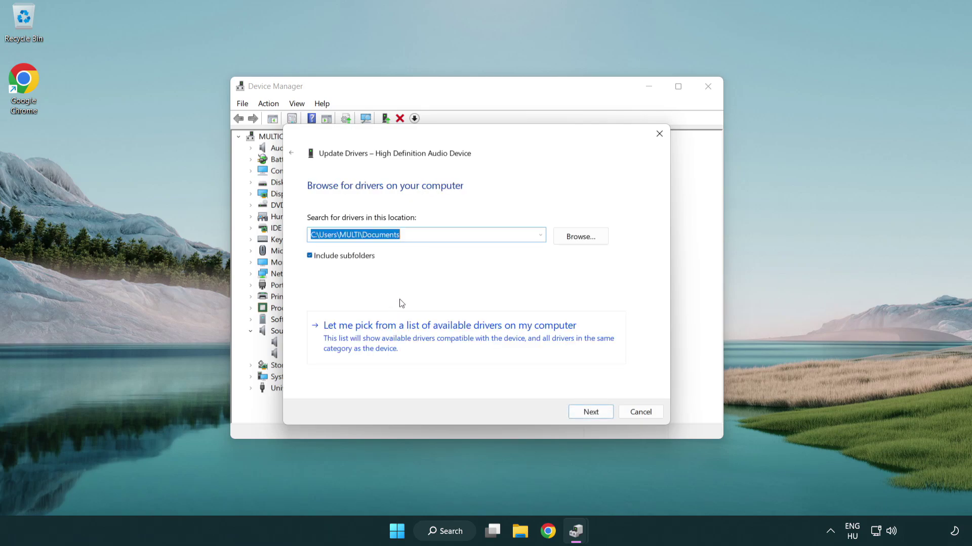
{"action": "left_click", "coordinate": [466, 341]}
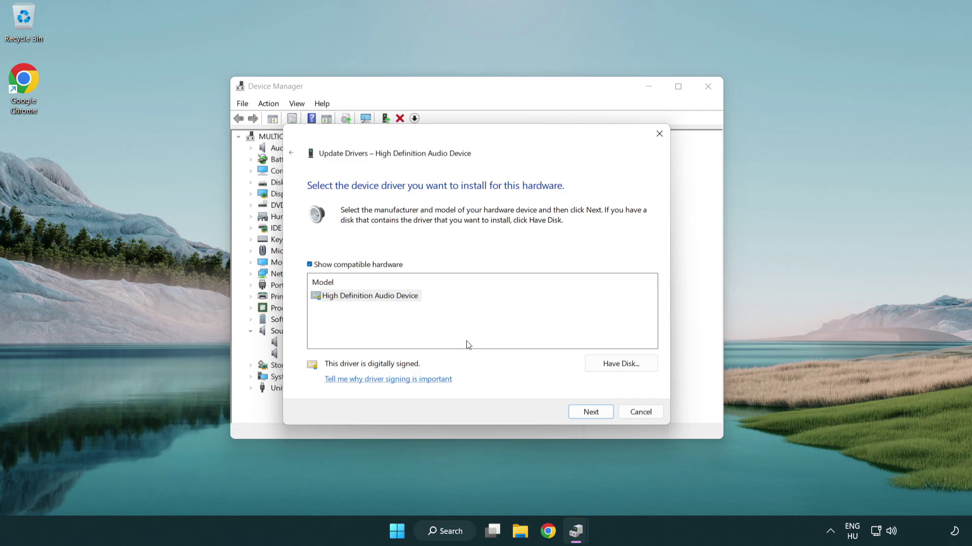
{"action": "left_click", "coordinate": [311, 299]}
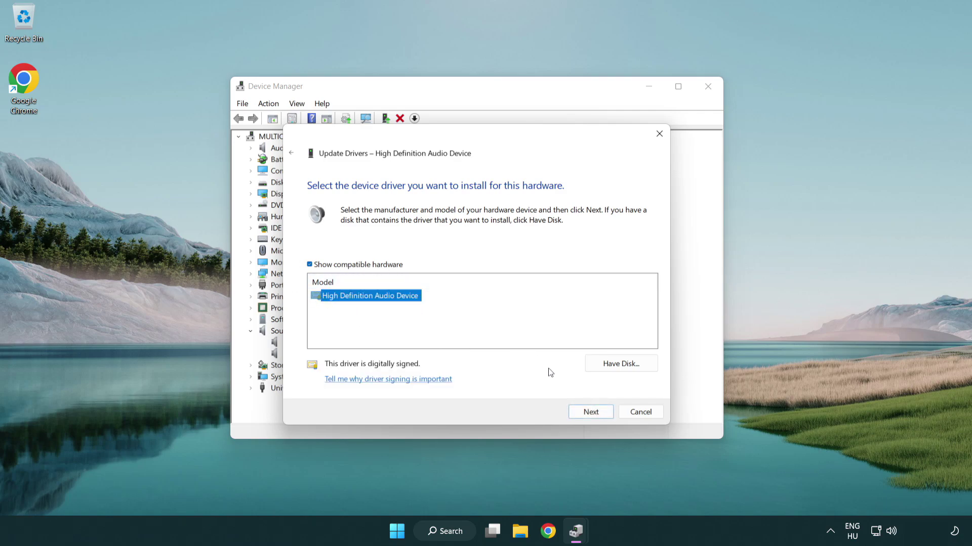
{"action": "left_click", "coordinate": [602, 416]}
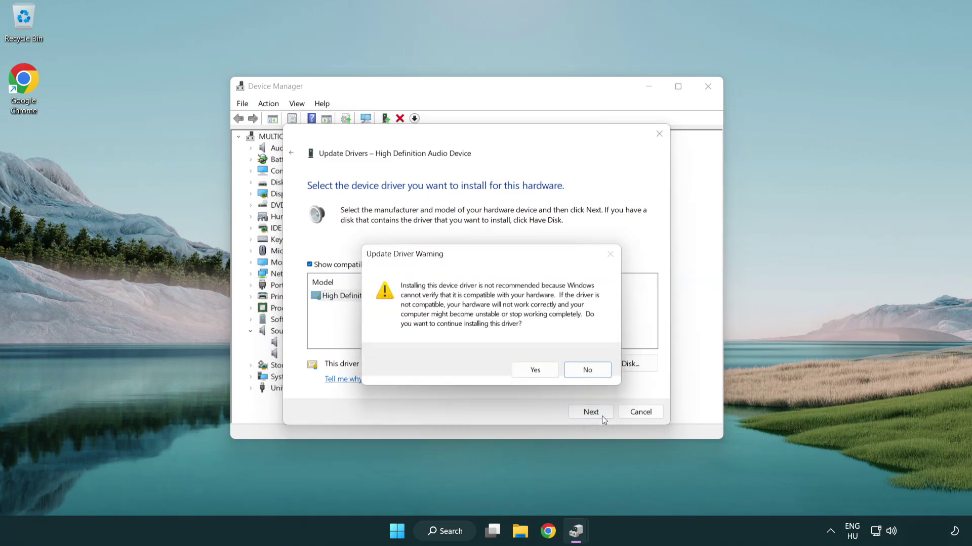
{"action": "left_click", "coordinate": [537, 375]}
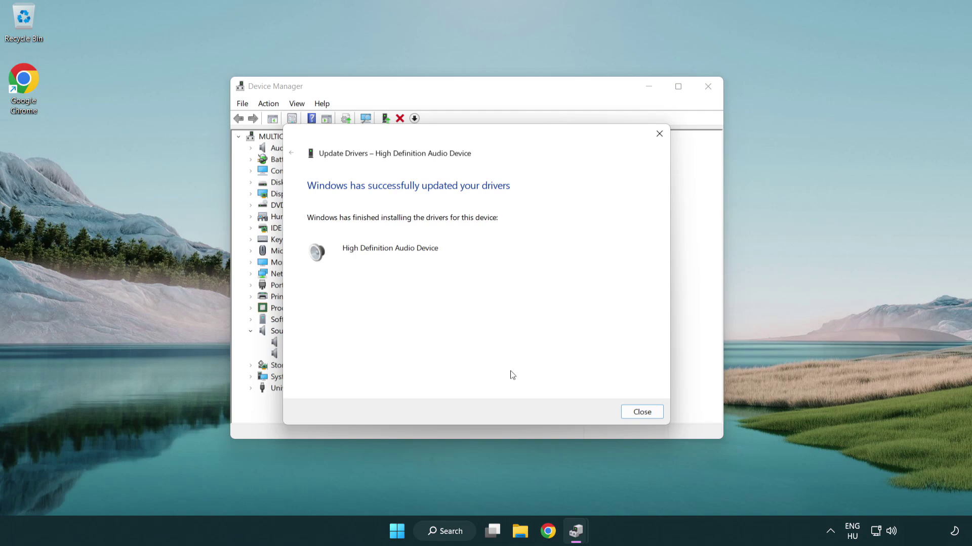
{"action": "left_click", "coordinate": [643, 412]}
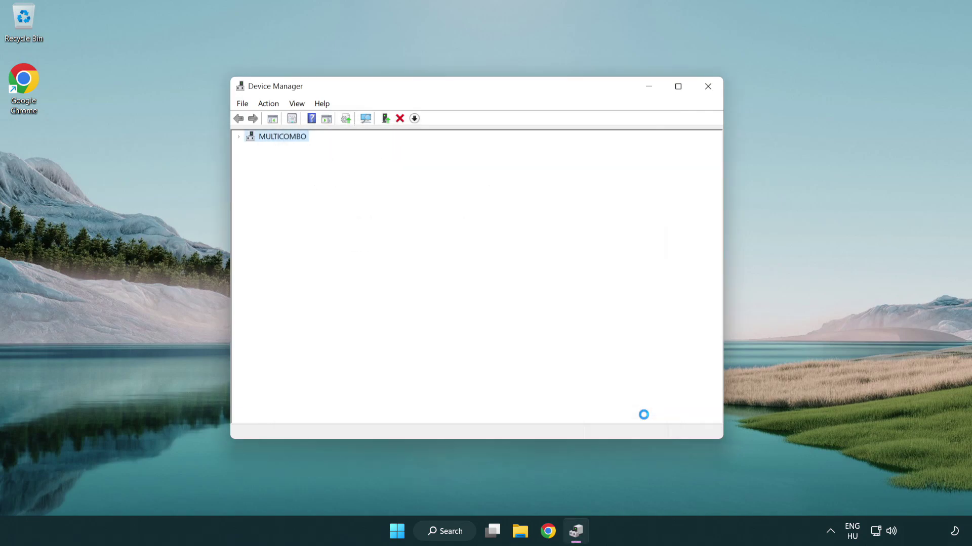
Close Device Manager and show the Start menu's Sleep, Shut down and Restart options
{"action": "left_click", "coordinate": [709, 88]}
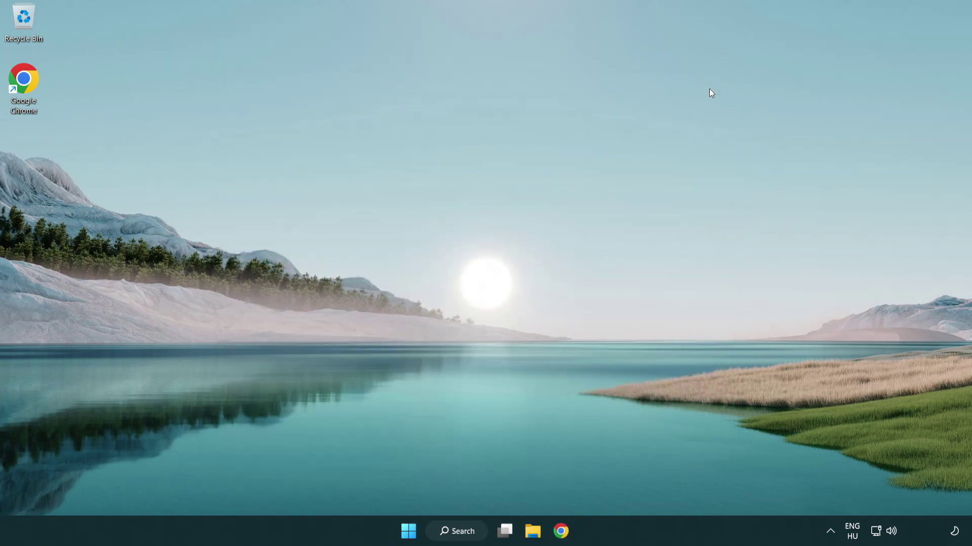
{"action": "left_click", "coordinate": [414, 531]}
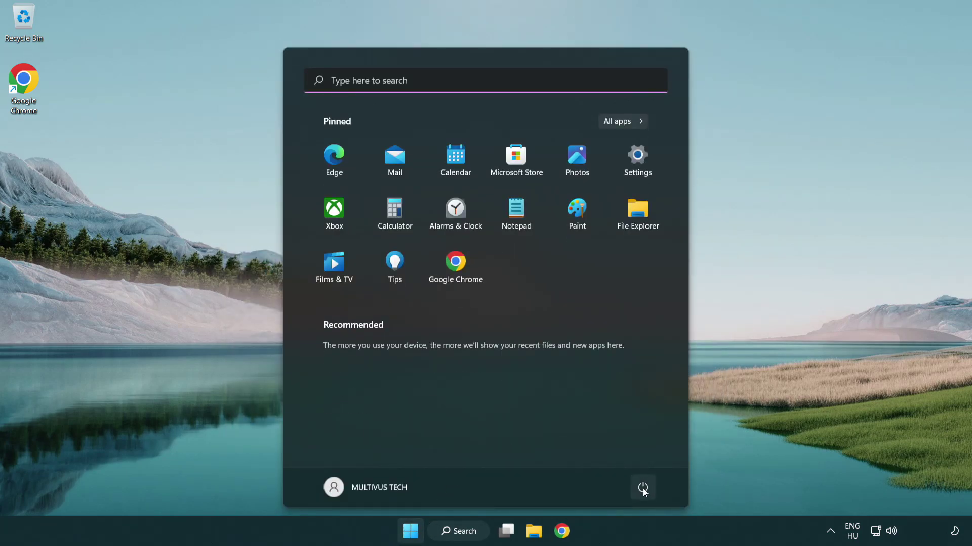
{"action": "left_click", "coordinate": [643, 488]}
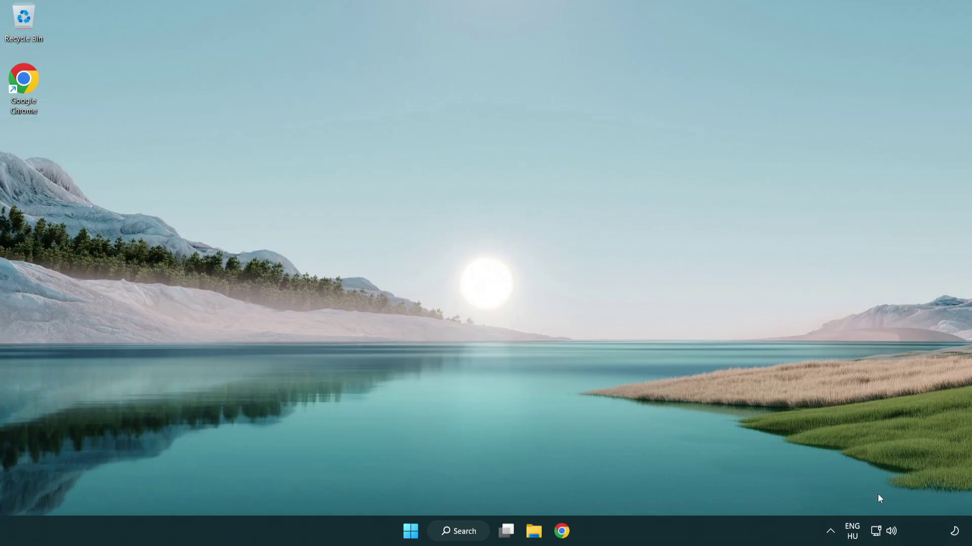
Launch the Playing Audio troubleshooter from the taskbar speaker icon's sound options
{"action": "right_click", "coordinate": [892, 533]}
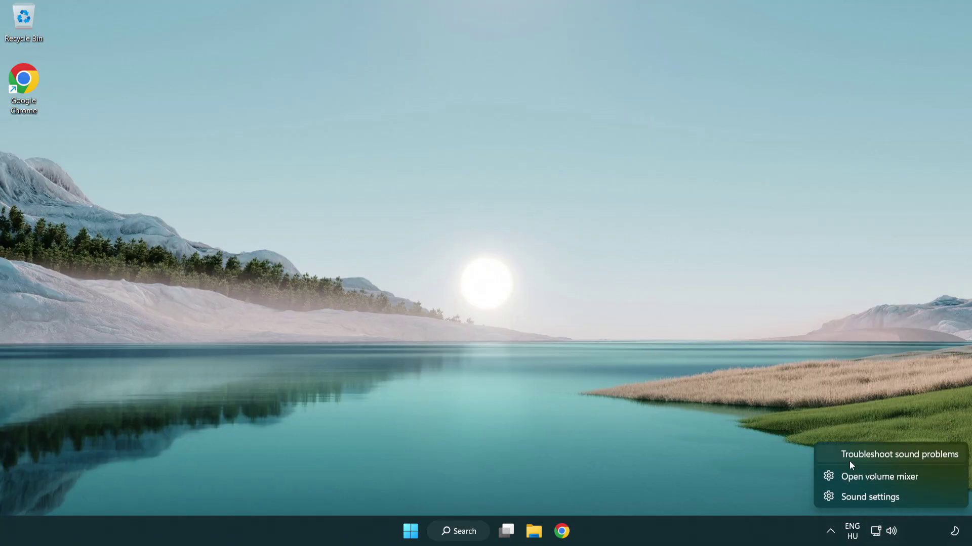
{"action": "left_click", "coordinate": [888, 460]}
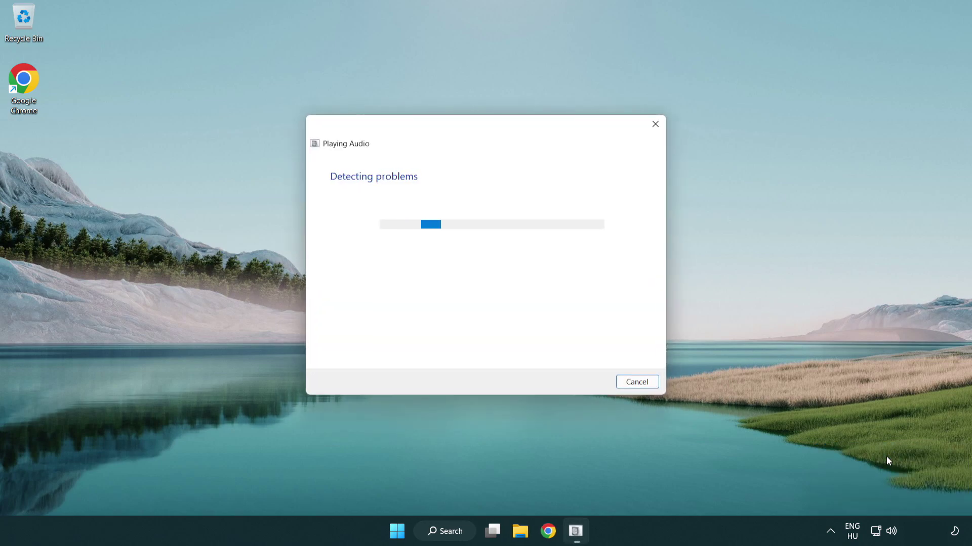